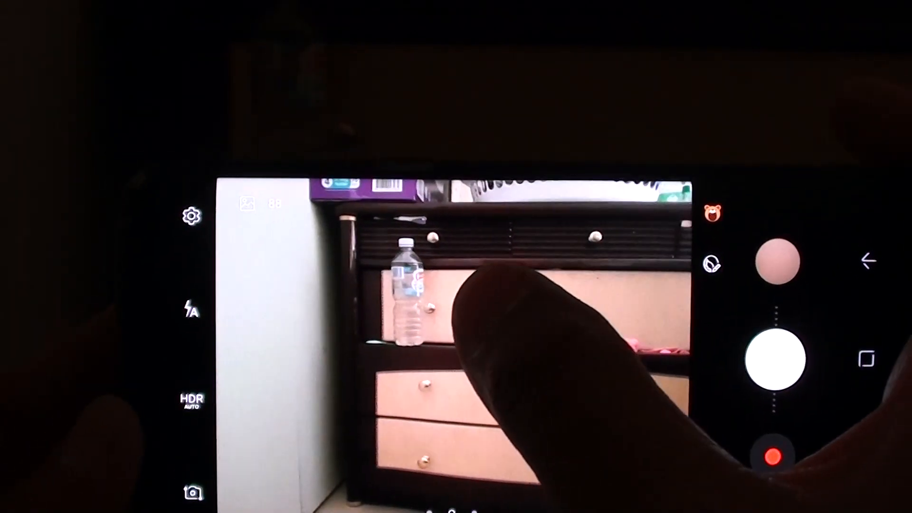
Lock the yellow tracking AF bracket onto the water bottle on the dresser
{"action": "left_click", "coordinate": [456, 307]}
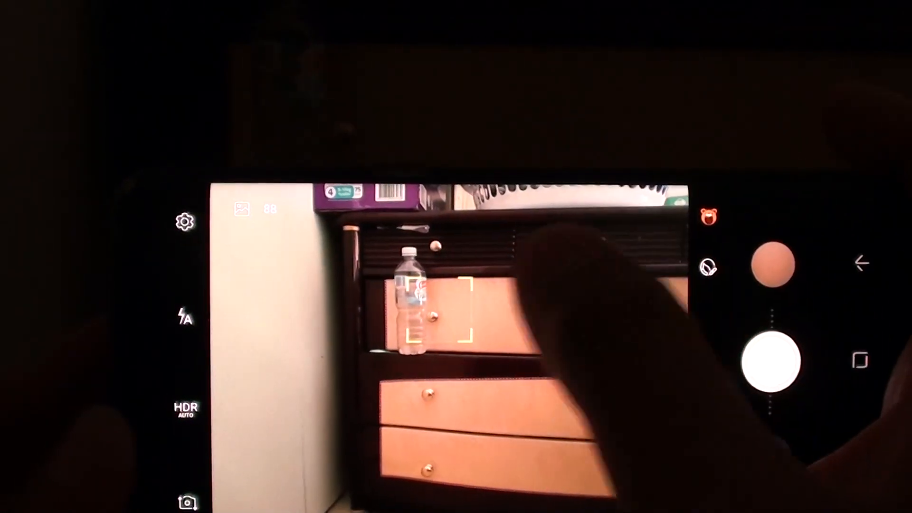